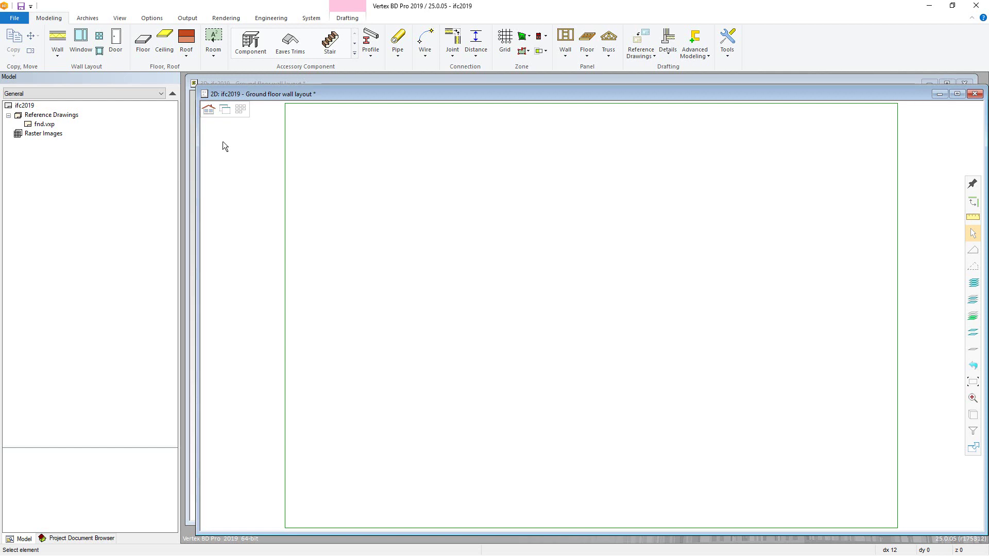
Open RD_Mader.ifc through the File menu's IFC Import
left_click(14, 18)
mouse_move(85, 264)
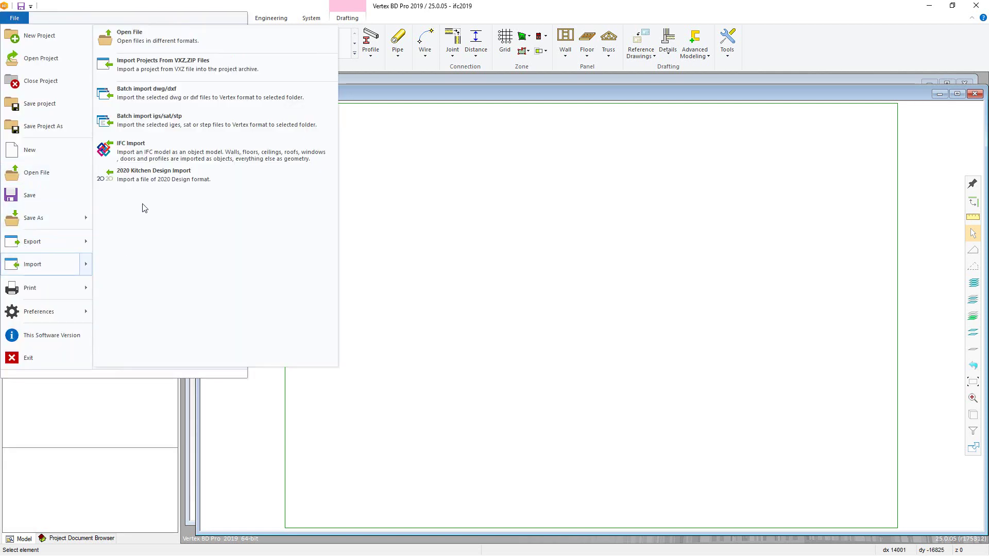
left_click(155, 158)
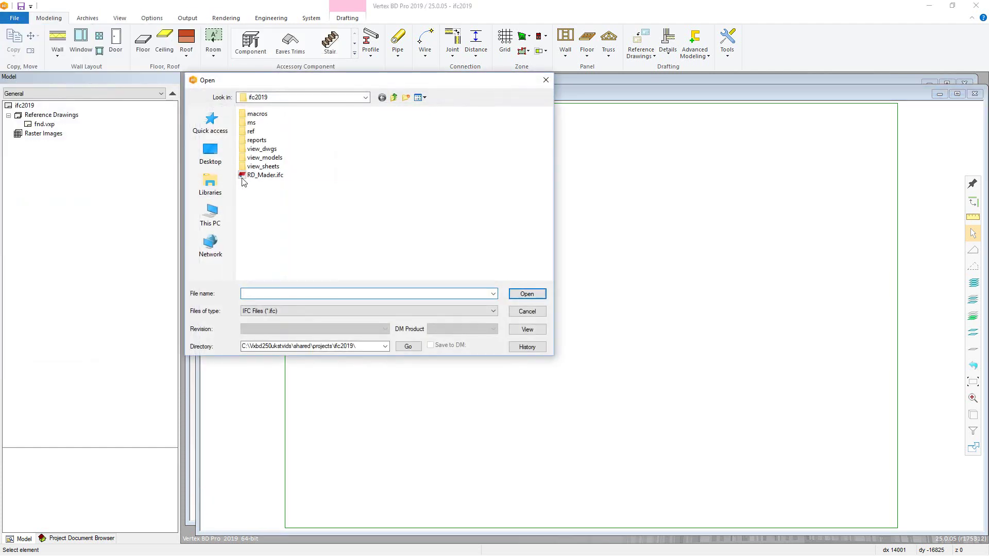
left_click(246, 175)
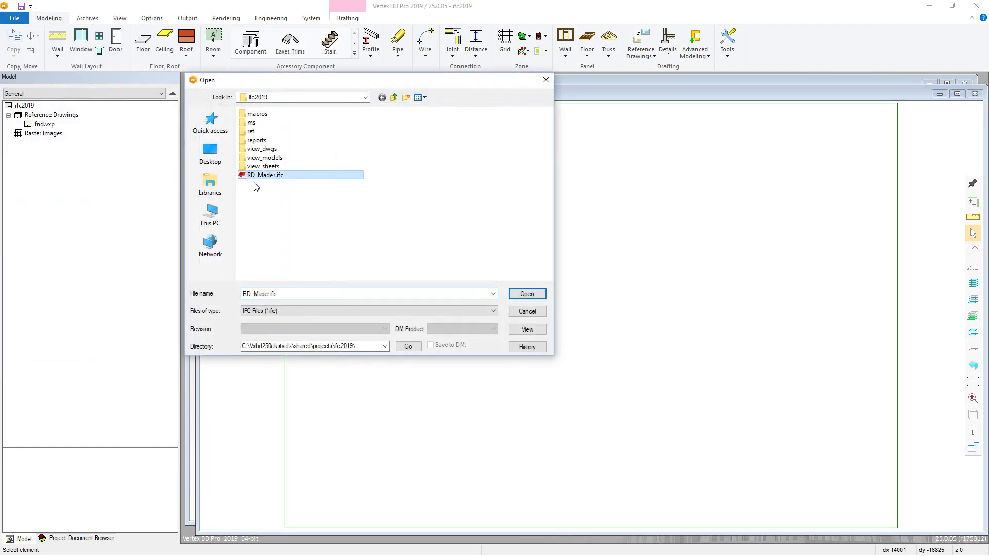
left_click(524, 295)
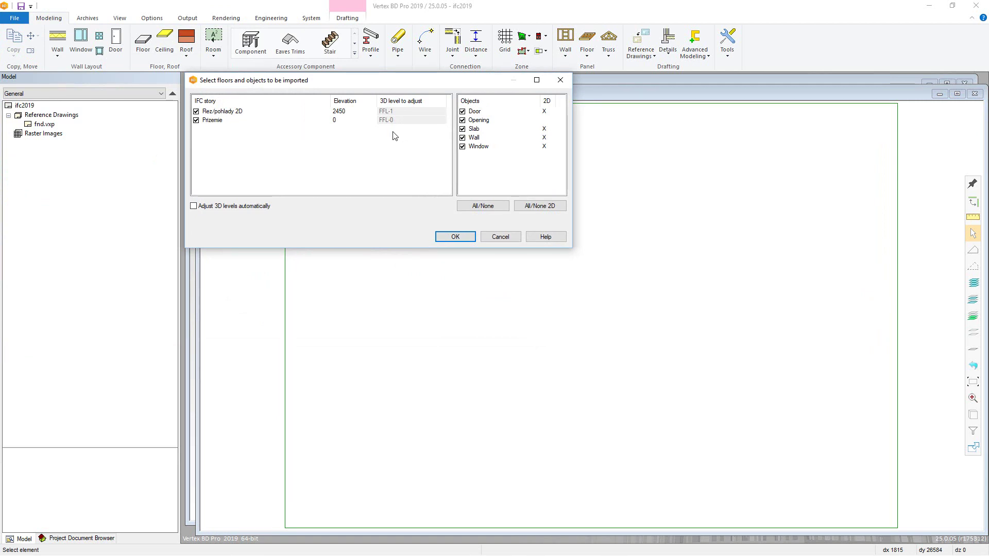
Enable automatic 3D level adjustment, keep Prizemie at FFL-0, select Opening, and import
left_click(253, 207)
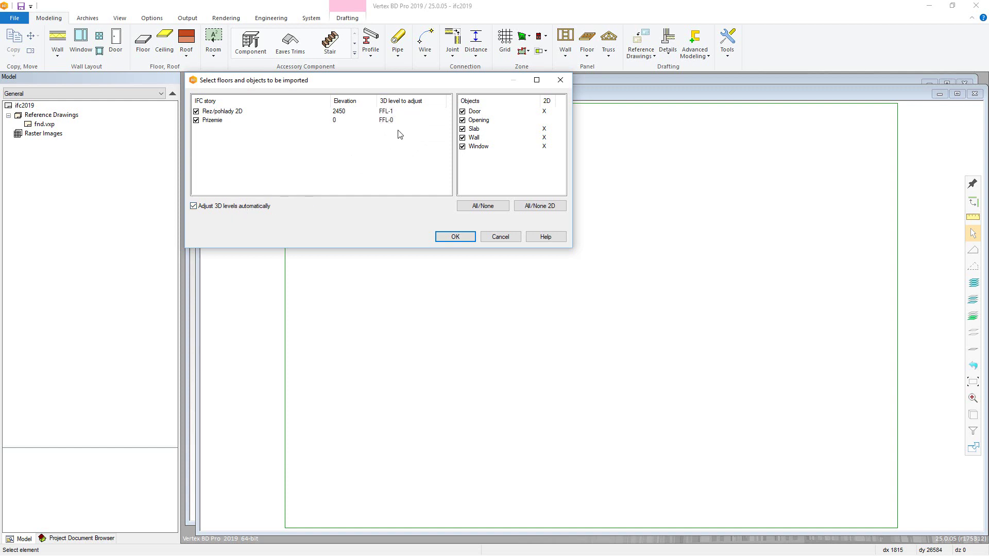
left_click(409, 120)
left_click(413, 120)
left_click(414, 122)
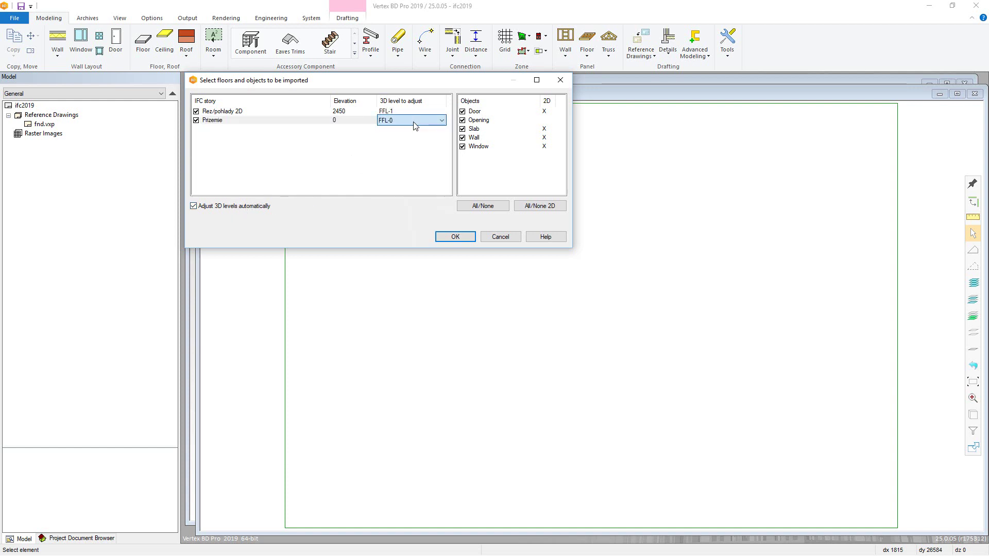
left_click(466, 121)
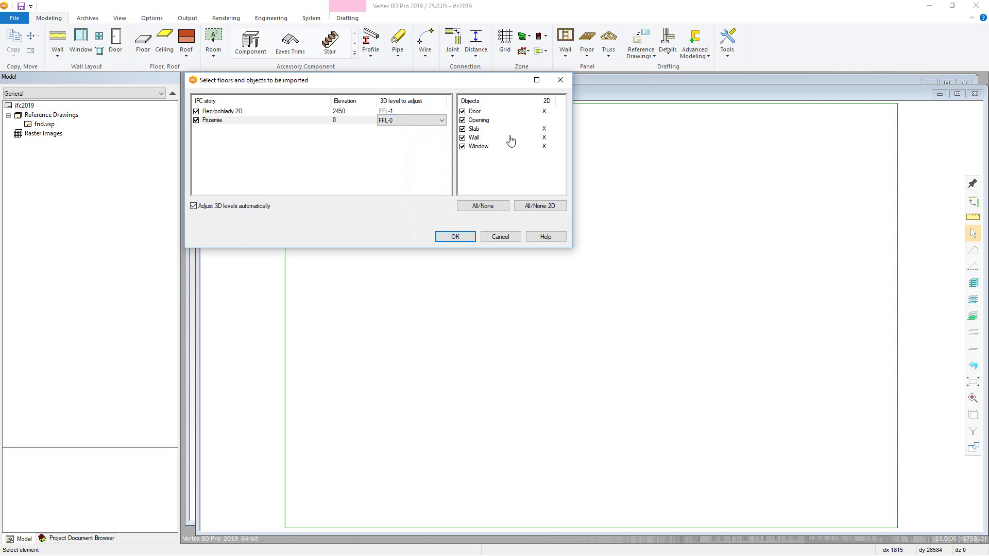
left_click(545, 122)
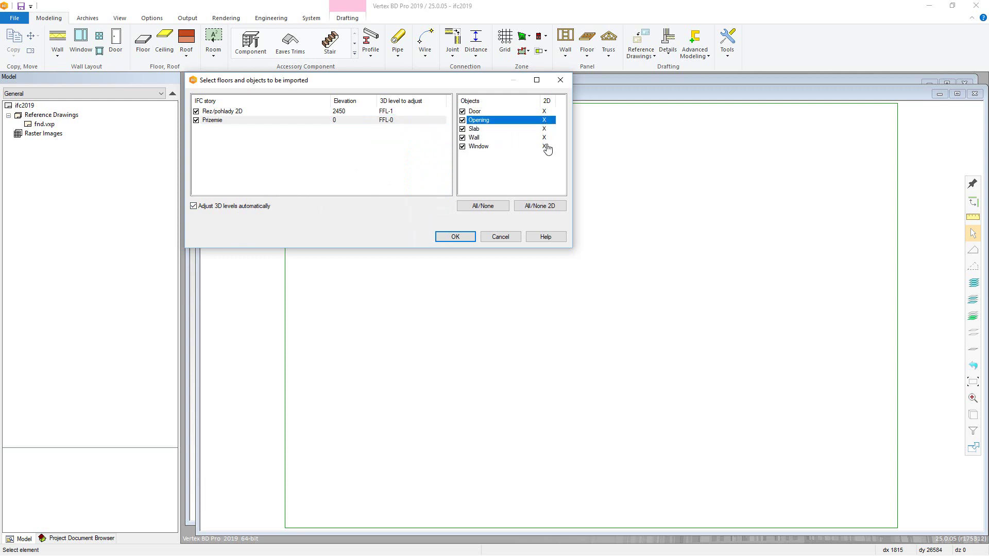
left_click(465, 237)
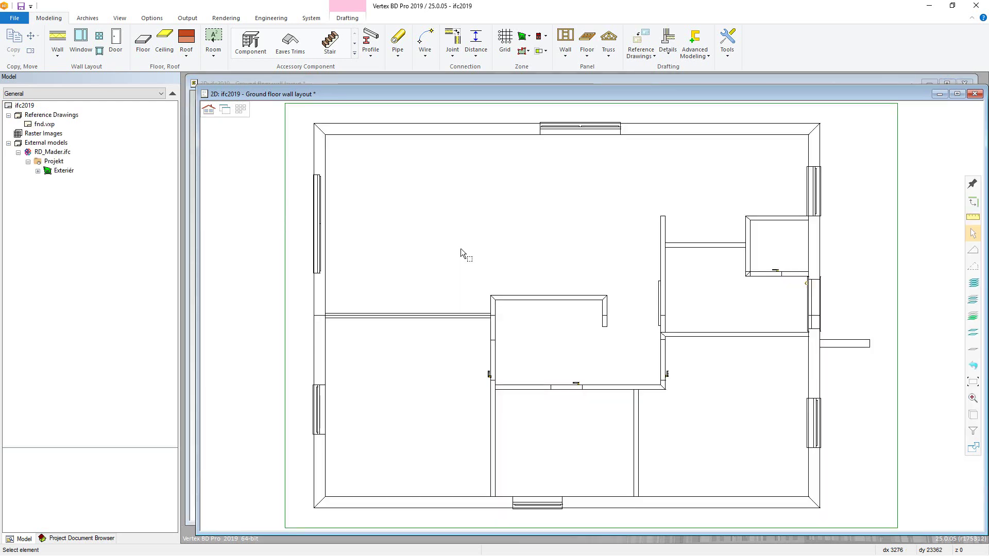
Select the top, left, bottom and right outer walls in the 2D view
left_click(406, 132)
left_click(325, 155, "ctrl")
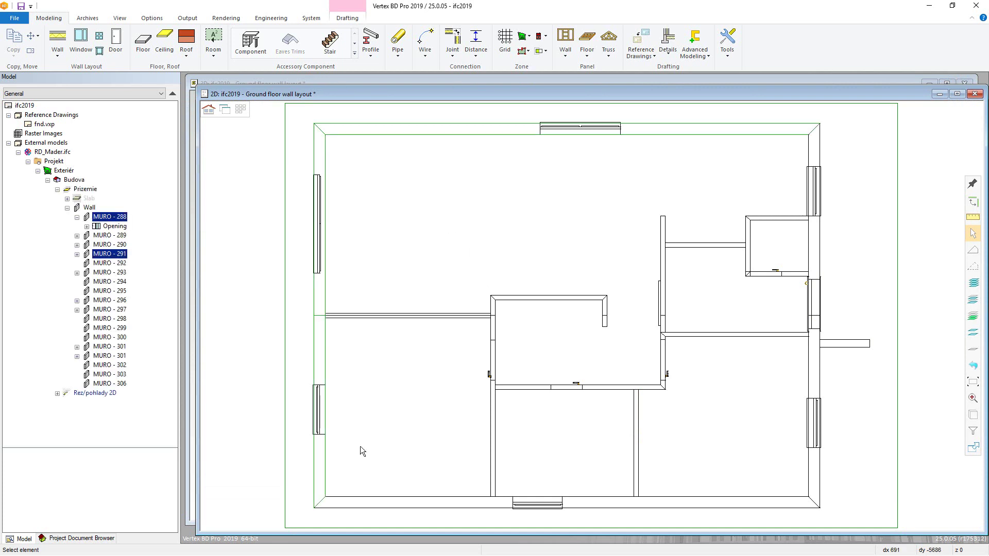
left_click(603, 495, "ctrl")
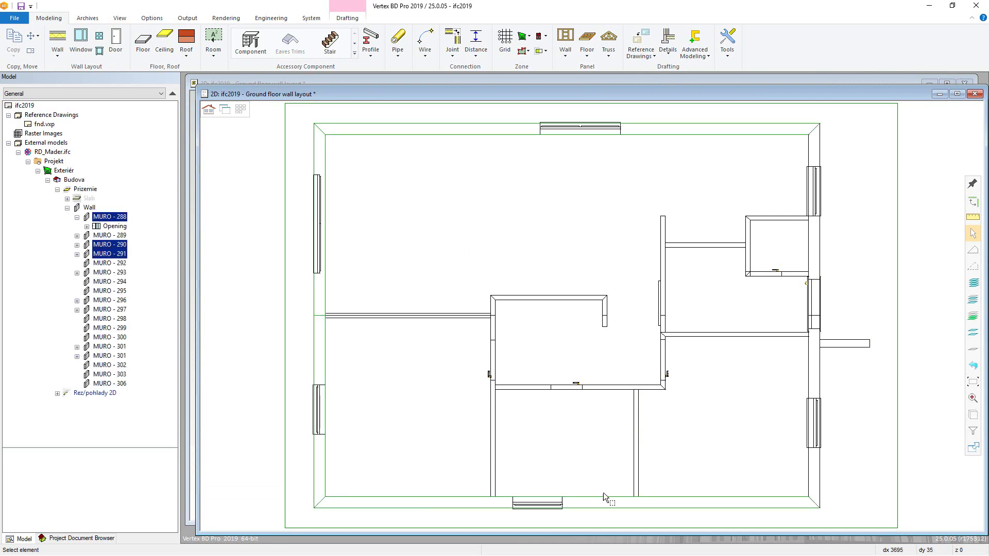
left_click(817, 471, "ctrl")
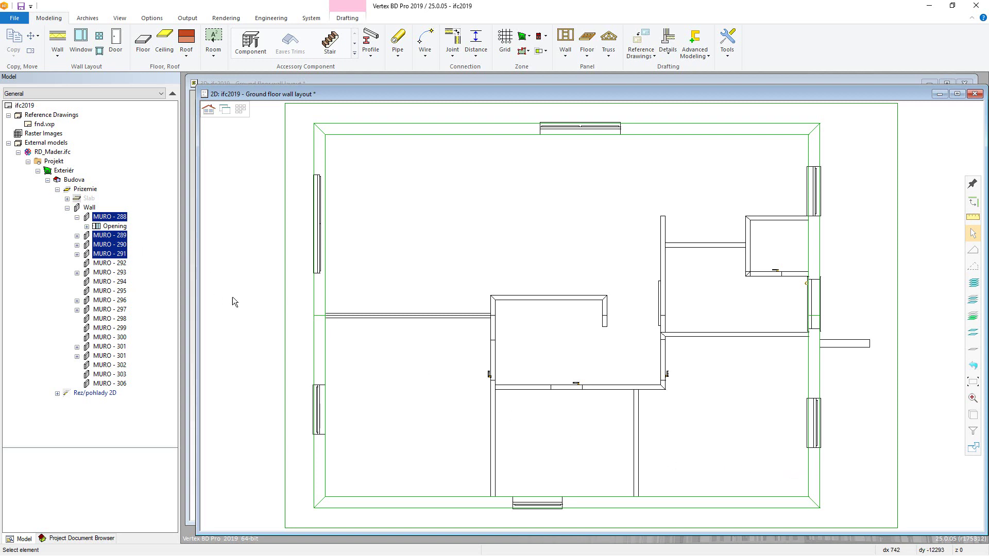
Build Vertex parts from walls MURO-288 to MURO-291, converting all four rows
right_click(281, 298)
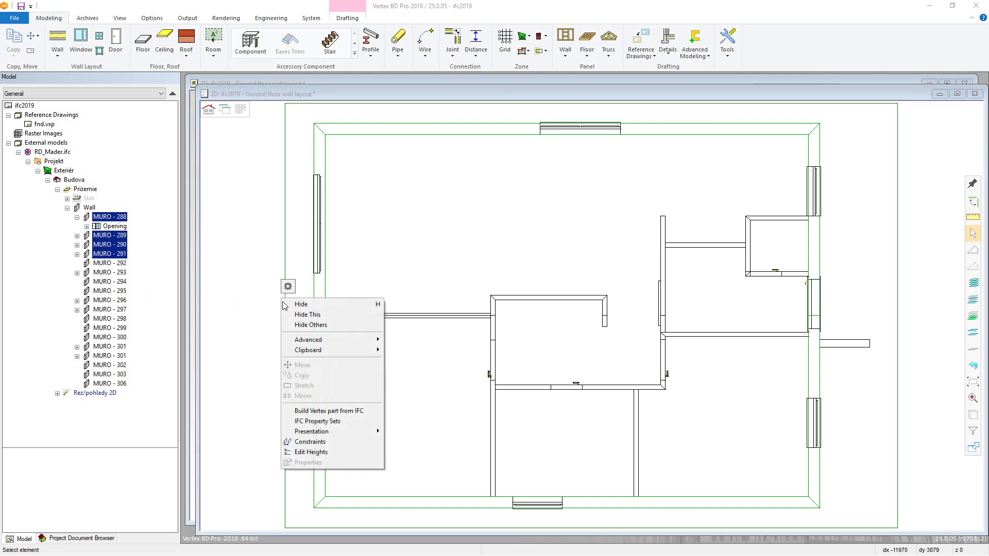
left_click(326, 411)
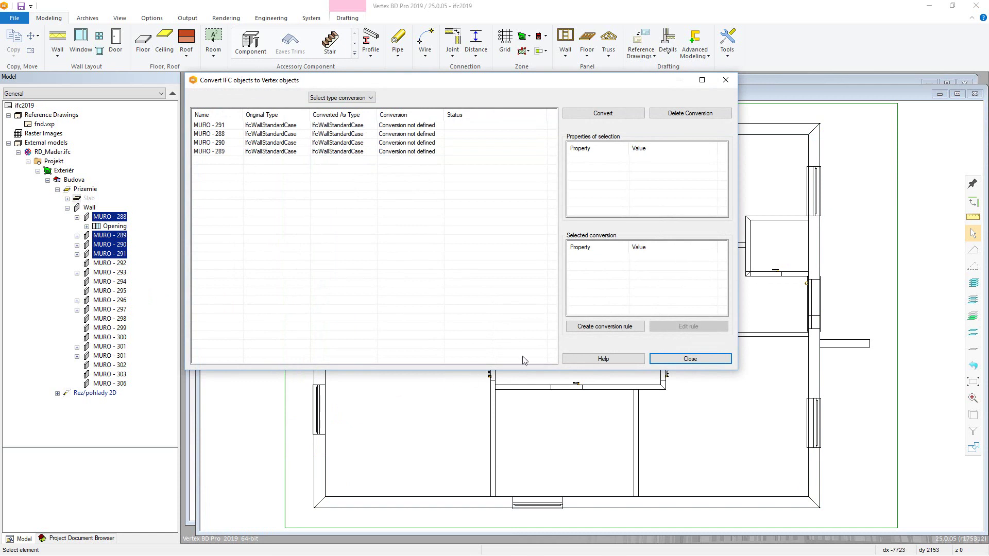
left_click(583, 329)
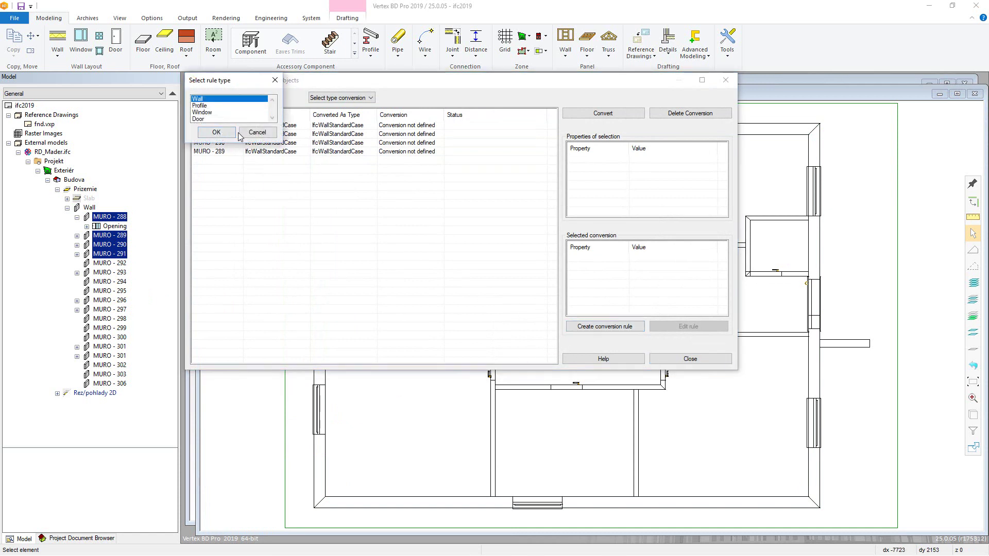
left_click(256, 133)
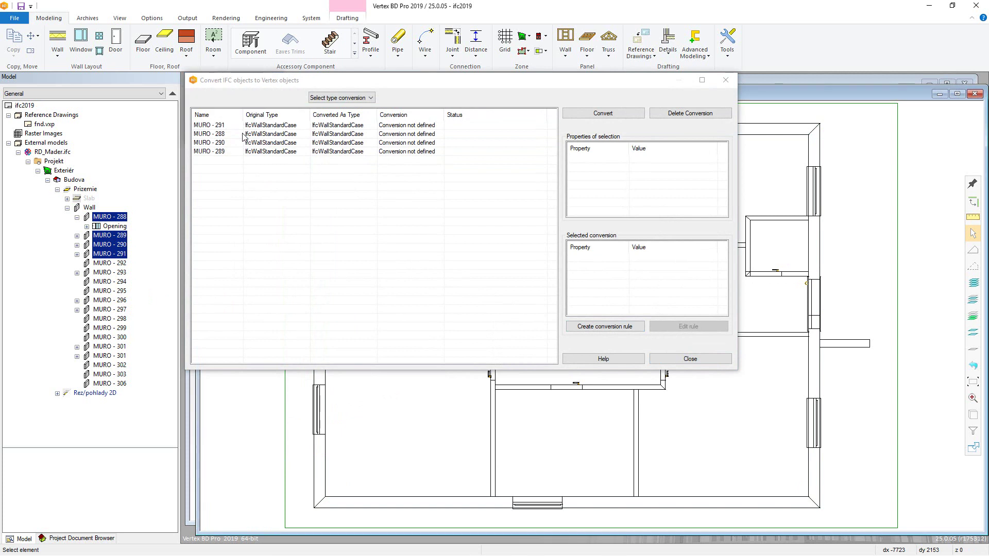
left_click(398, 126)
left_click(397, 153, "shift")
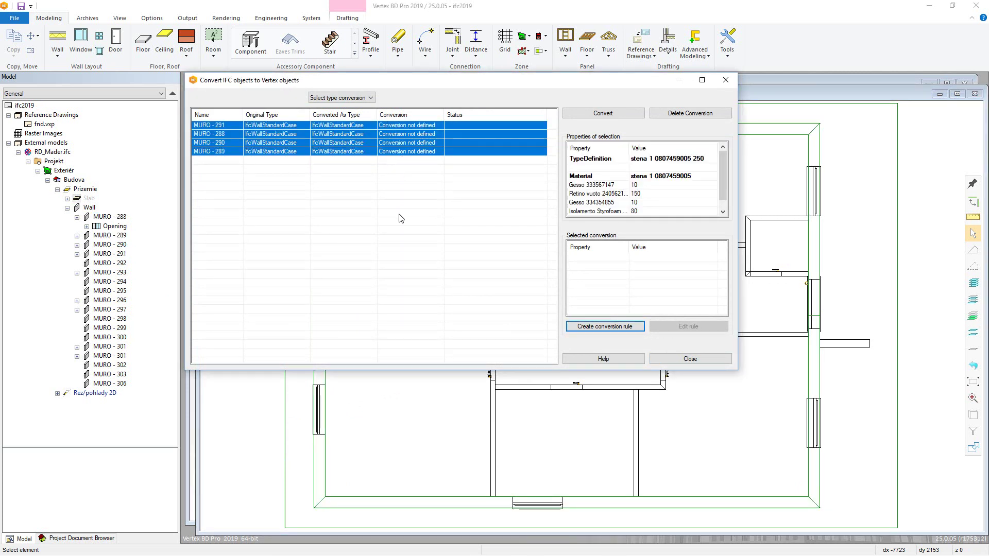
left_click(596, 114)
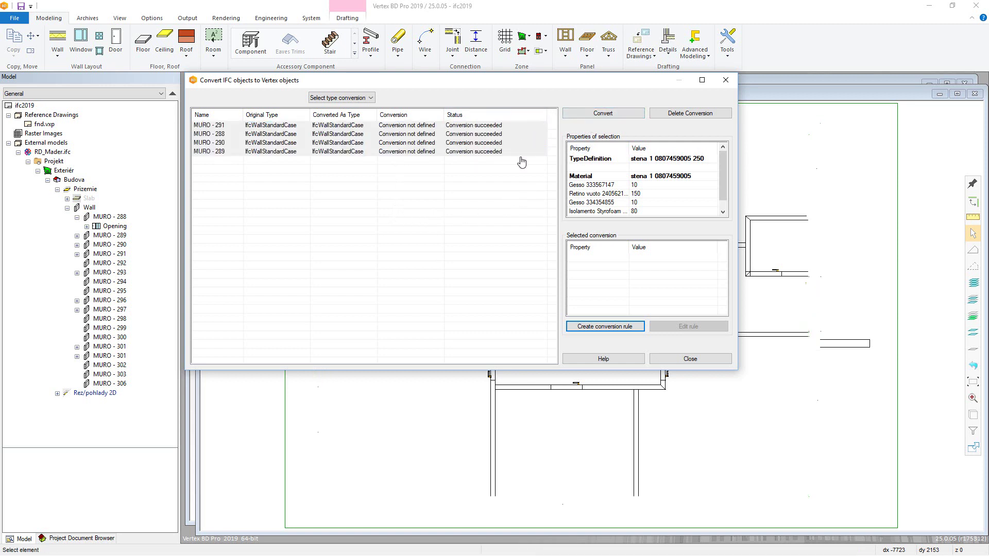
left_click(652, 361)
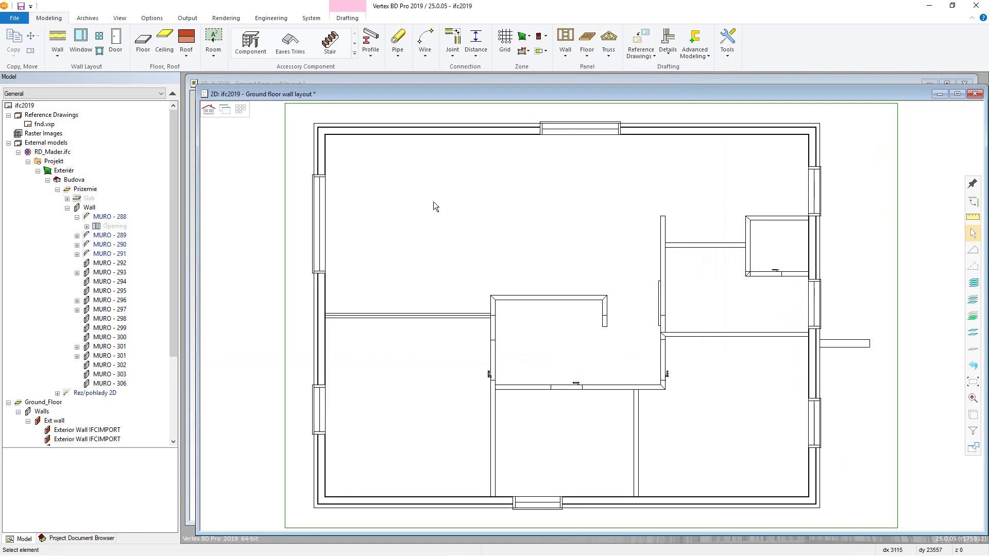
Change the exterior walls to Framed Exterior wall 140mm, Brick siding, exterior face, keeping height
left_click(411, 131)
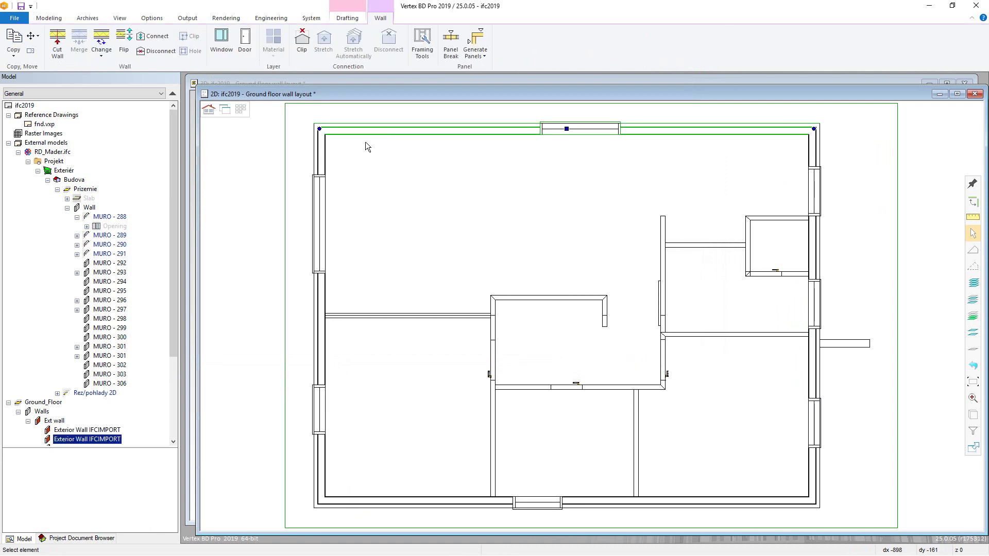
left_click(327, 156, "ctrl")
right_click(392, 180)
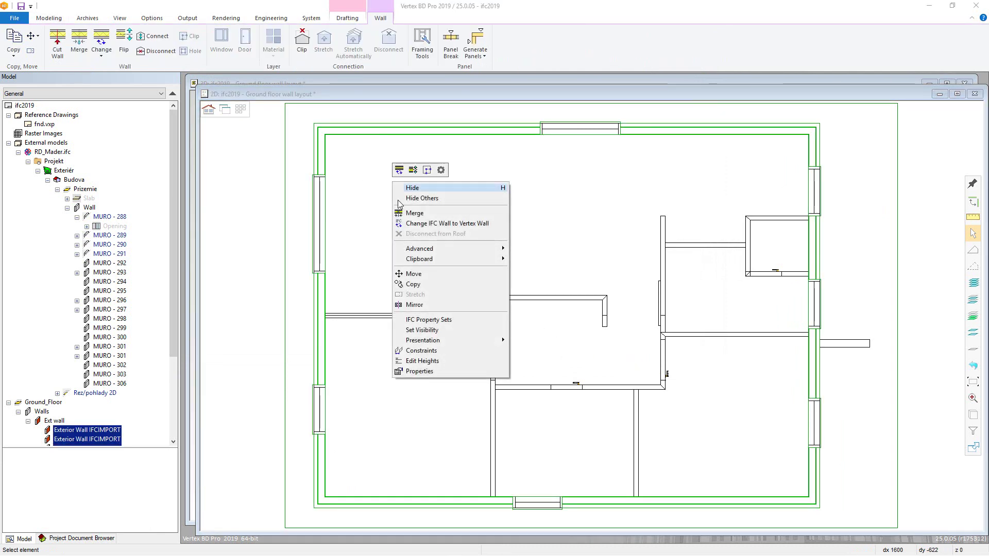
left_click(405, 223)
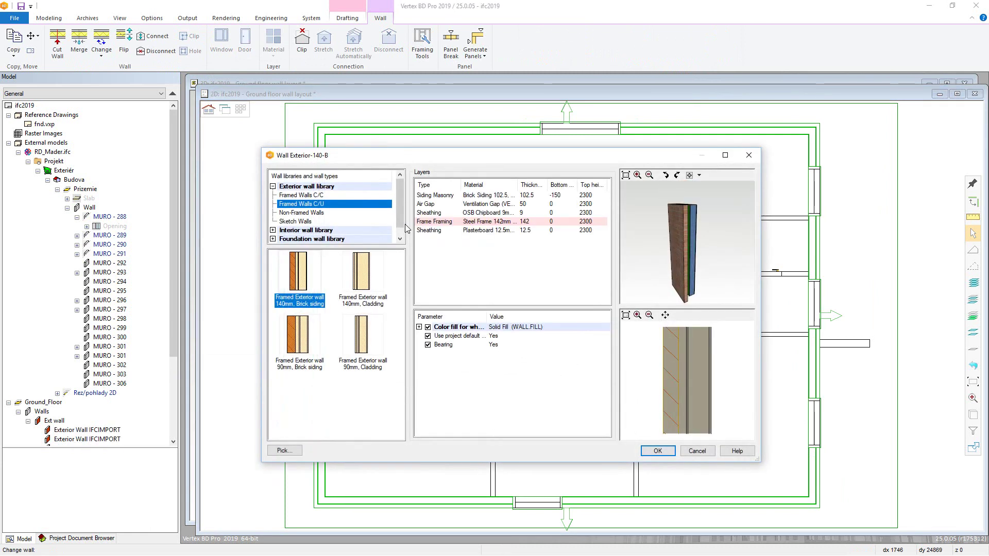
left_click(665, 455)
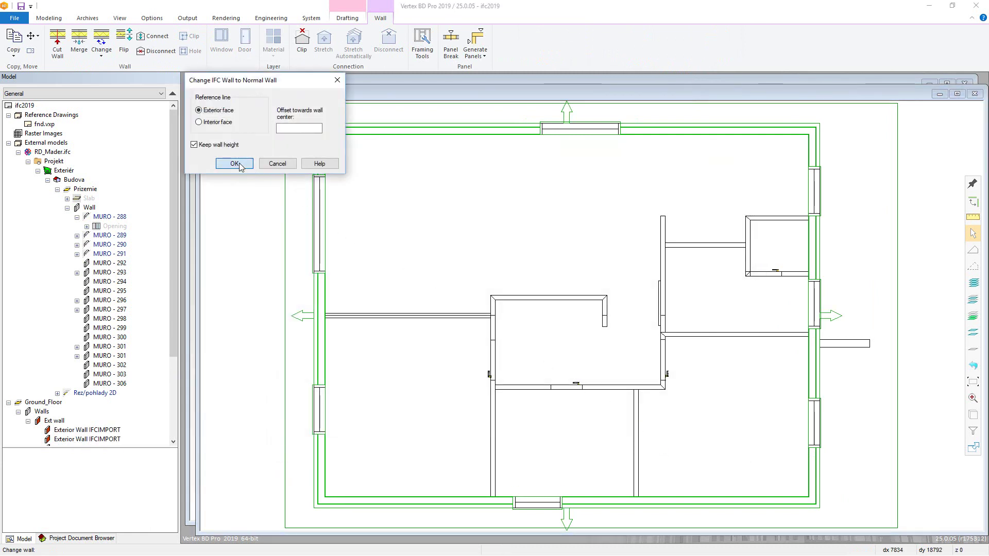
left_click(234, 163)
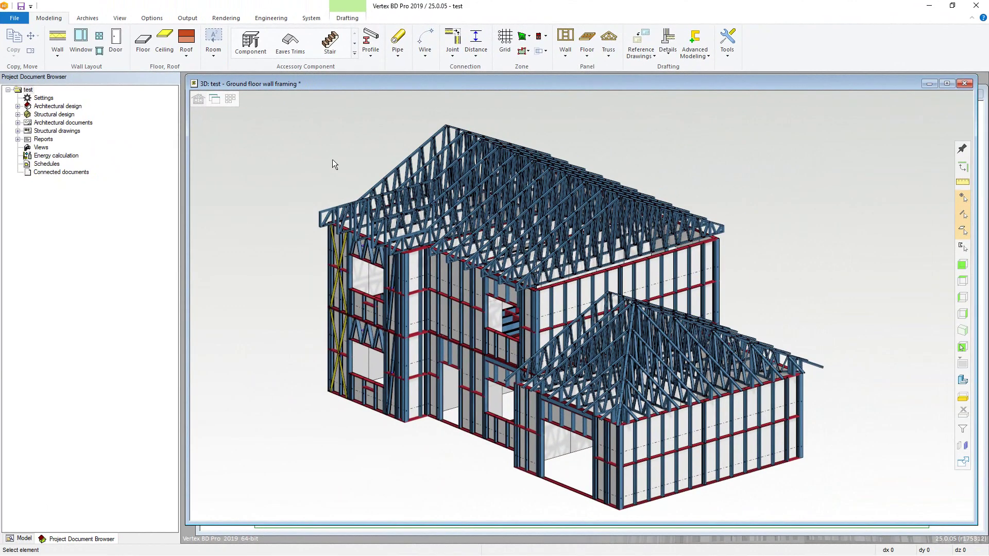
Export only the framing drawings to test.ifc and confirm the completion message
left_click(15, 17)
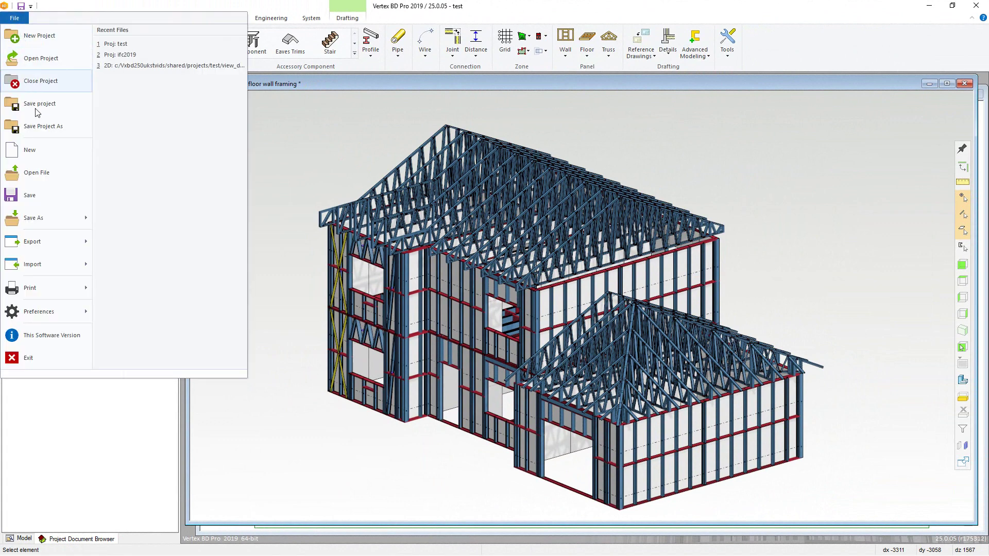
mouse_move(51, 243)
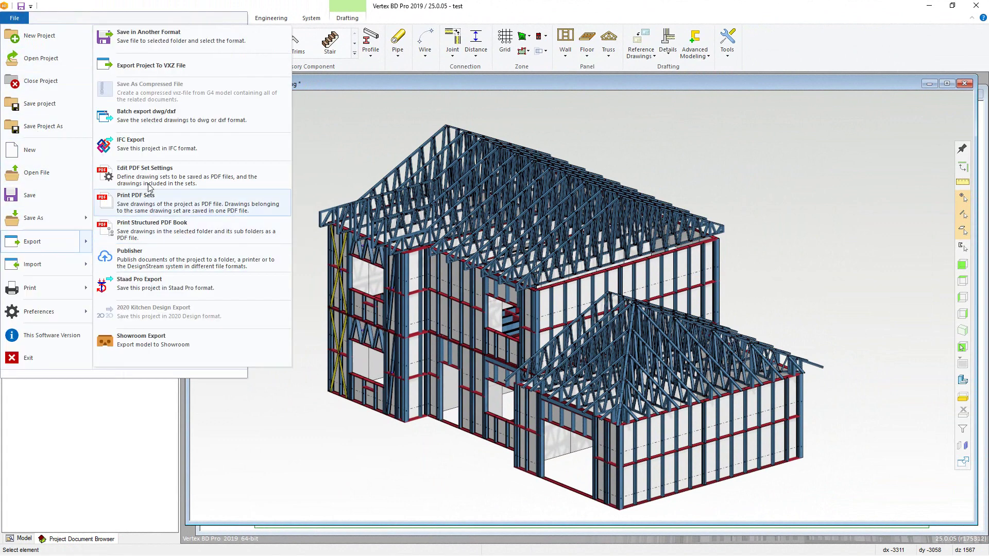
left_click(155, 146)
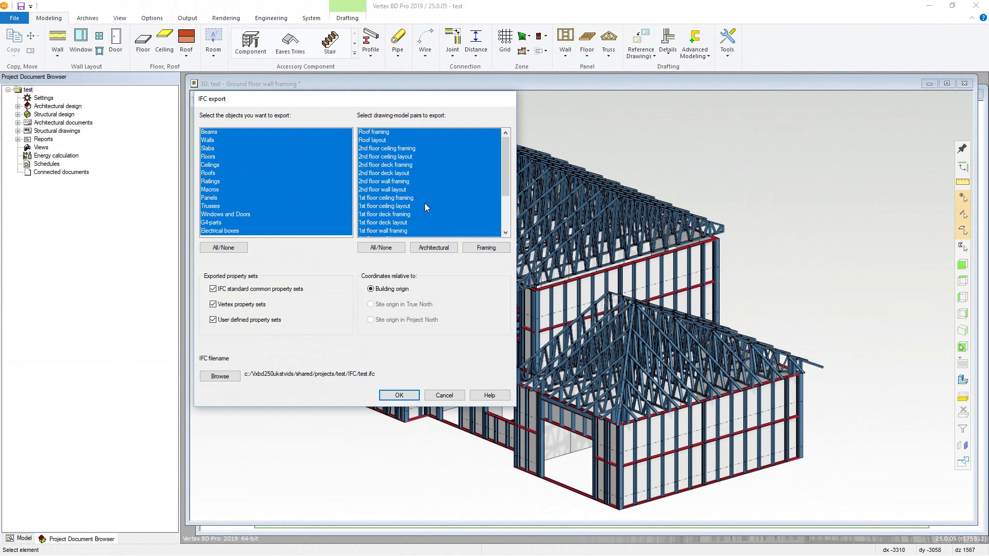
left_click(474, 249)
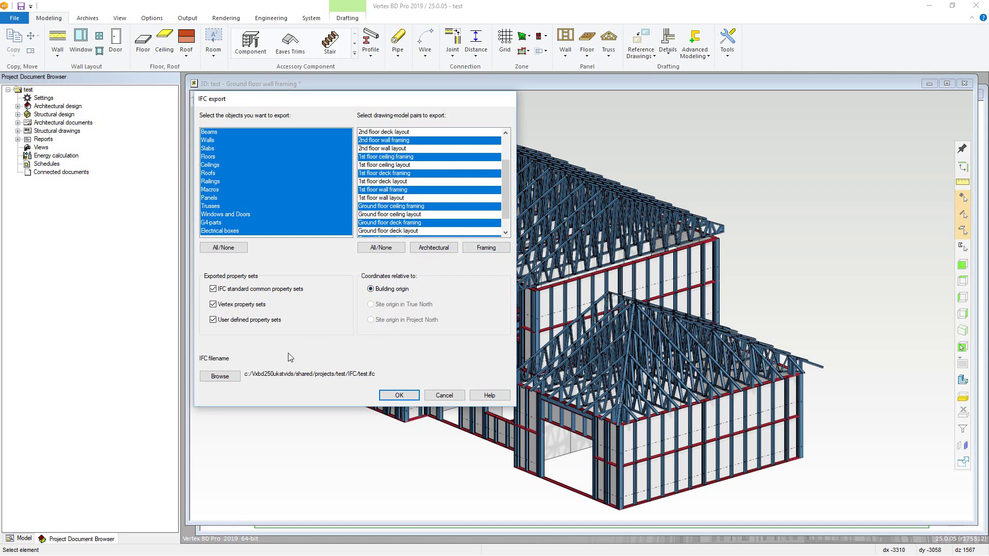
left_click(394, 394)
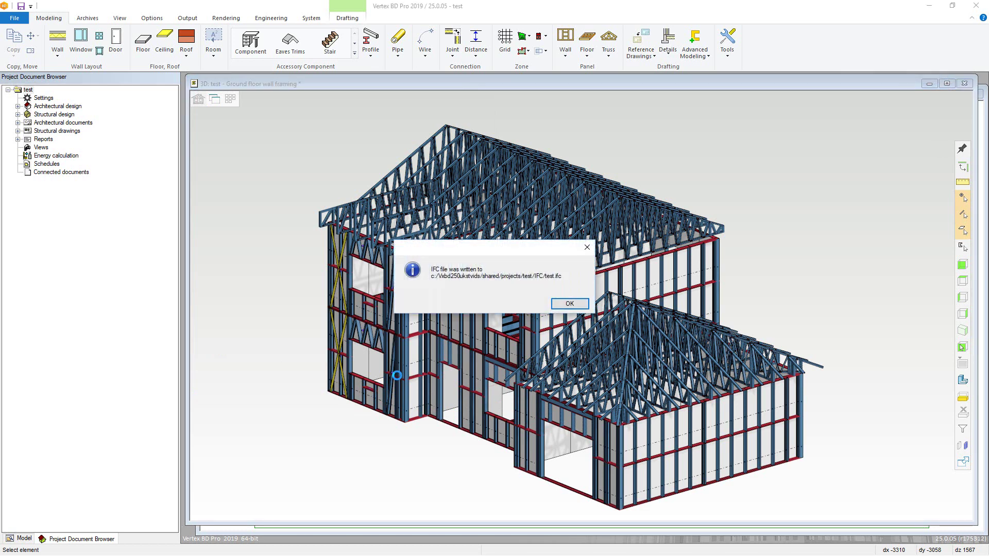
left_click(559, 307)
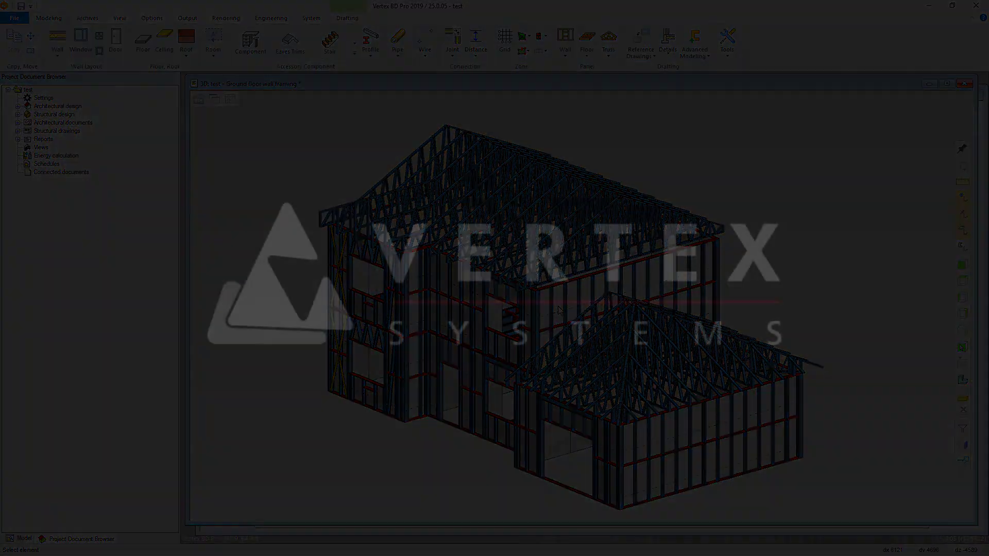